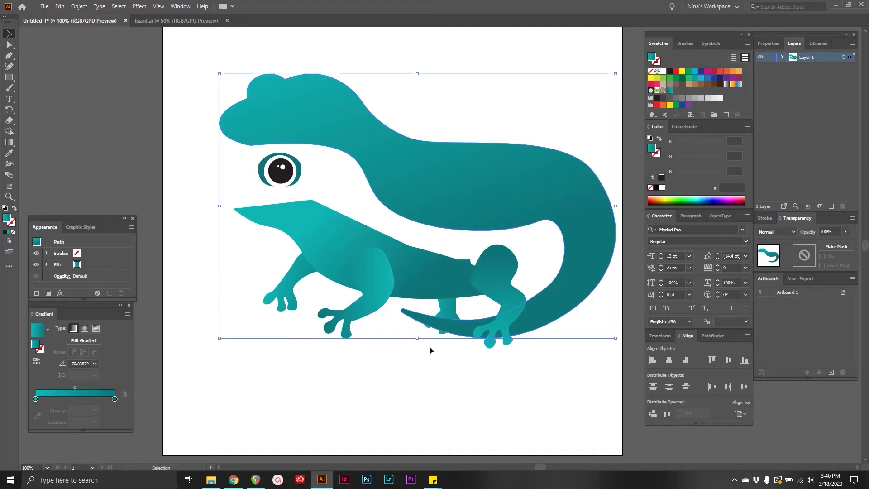
Try resizing the lizard's body shape from its bounding box handles, and rotate the shape freely.
drag(218, 73, 128, 82)
mouse_move(417, 75)
mouse_down()
mouse_move(417, 147)
mouse_move(420, 47)
mouse_move(423, 81)
mouse_up()
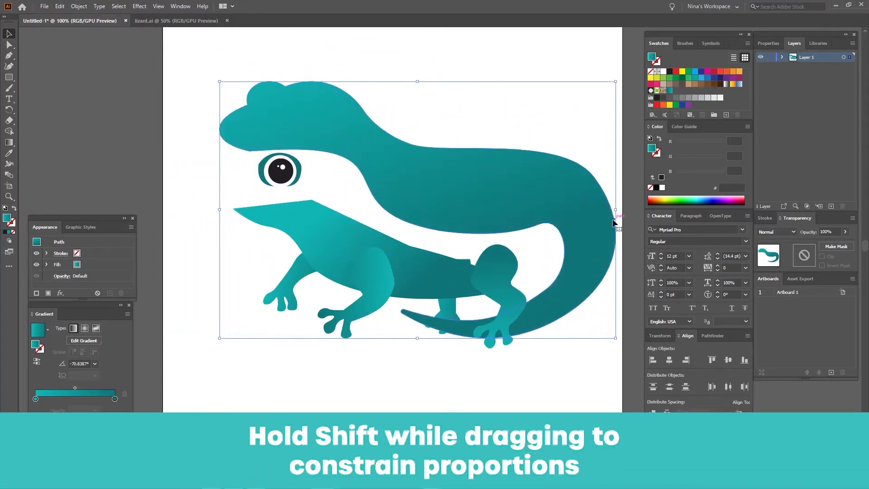
drag(616, 209, 457, 207)
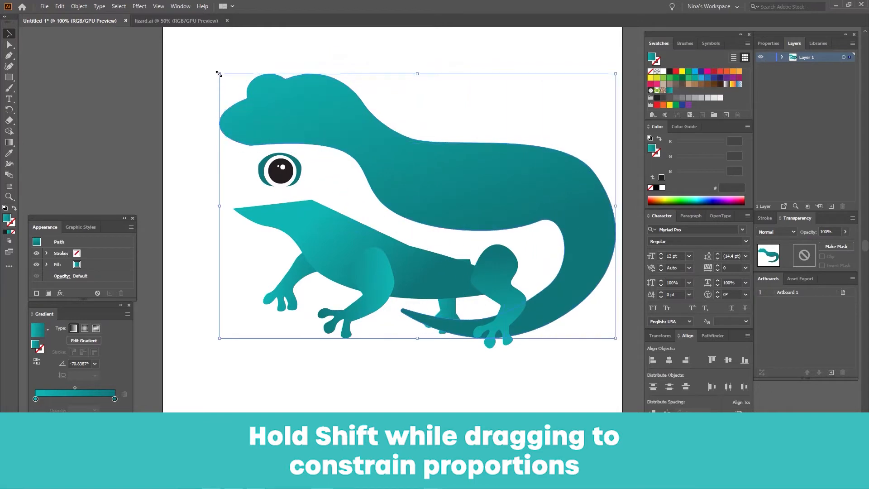
drag(219, 73, 224, 29)
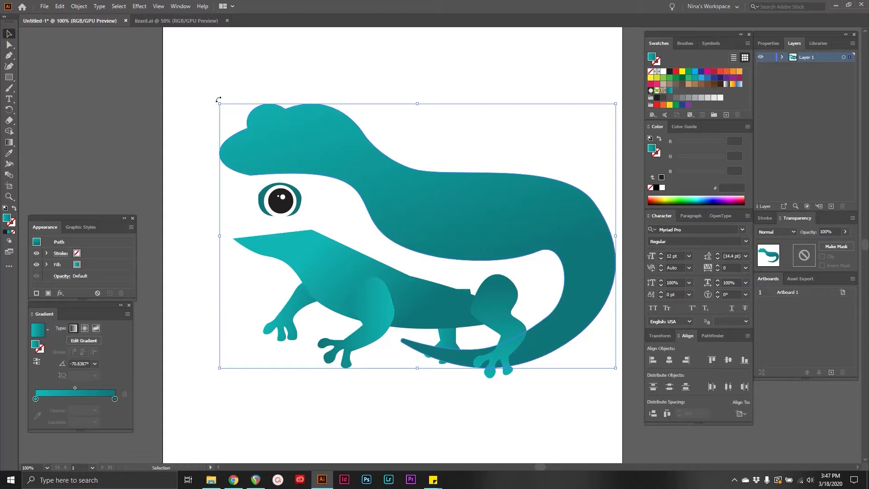
drag(218, 99, 237, 65)
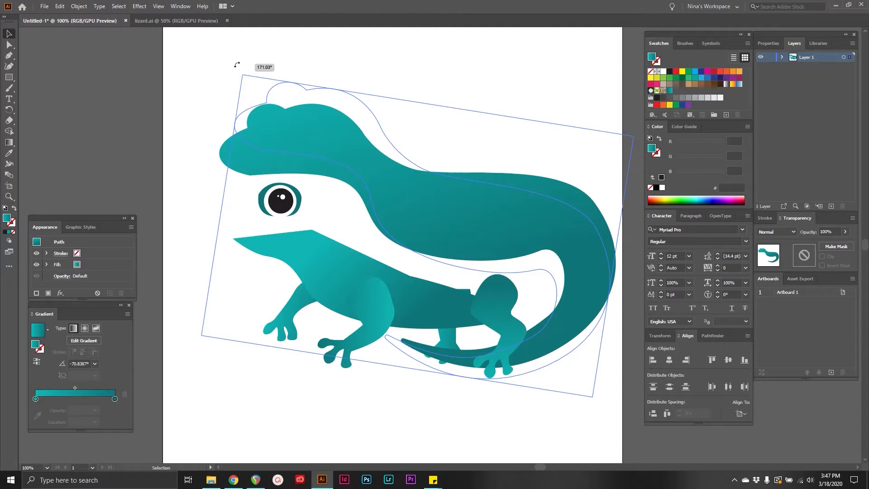
drag(236, 65, 204, 141)
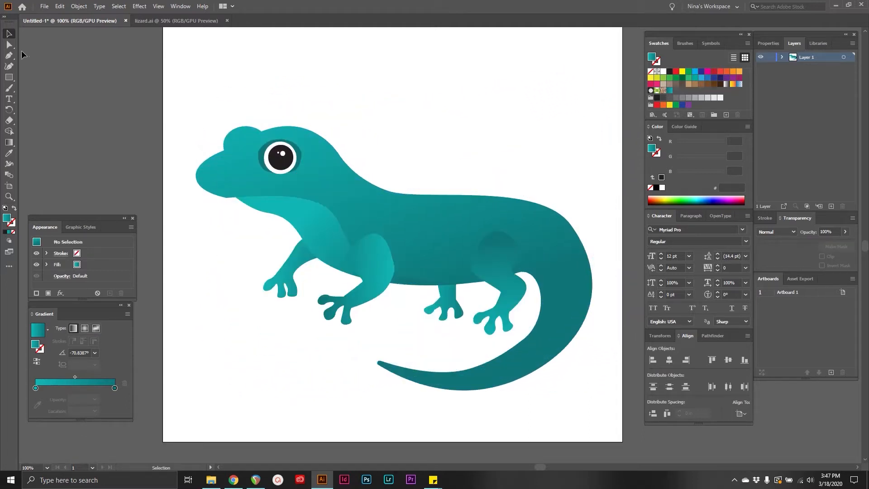
Select the lizard's body path with the Direct Selection tool and pick the single anchor point behind its head.
click(10, 46)
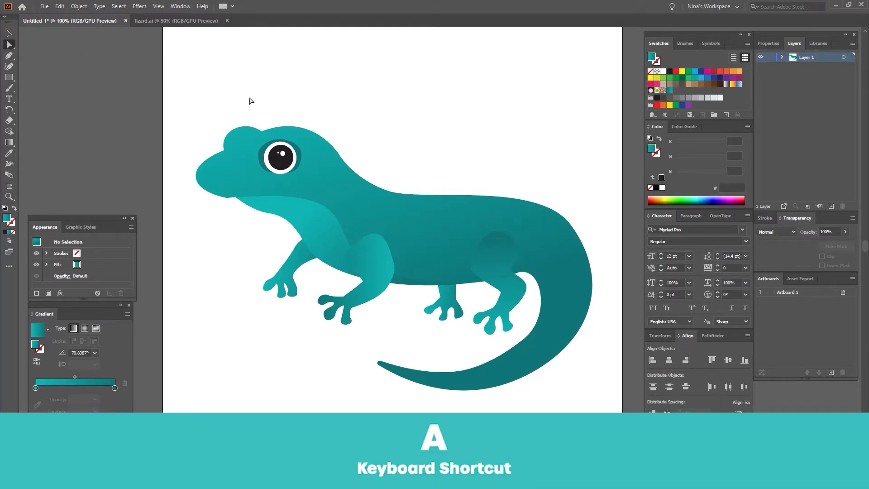
click(333, 181)
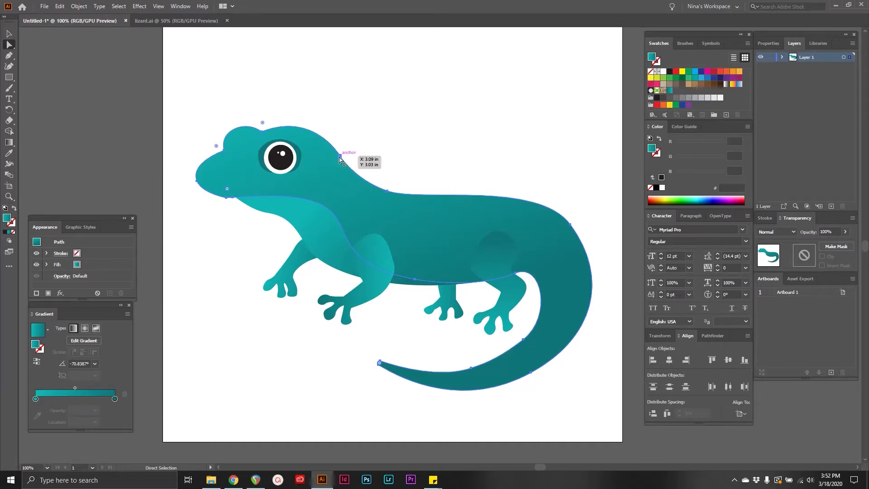
click(340, 157)
Try filling the whole lizard group with the yellow-green swatch.
click(9, 197)
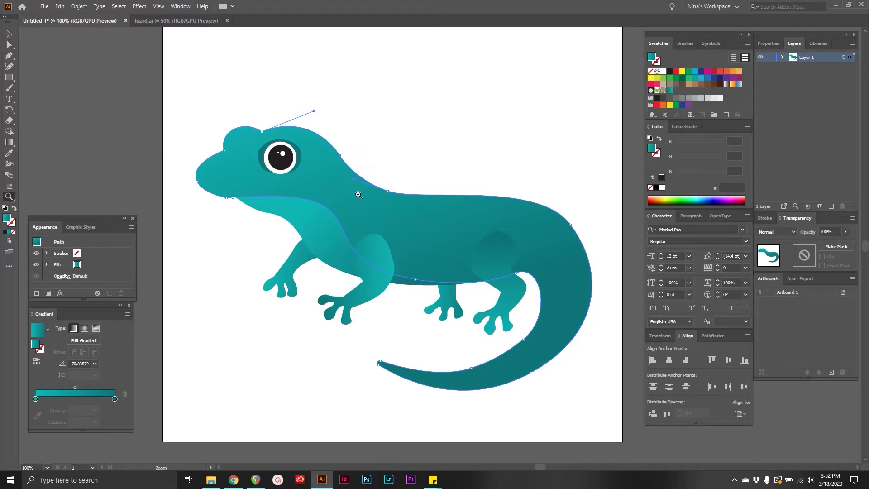
click(360, 195)
click(413, 217)
key(v)
click(377, 237)
click(9, 44)
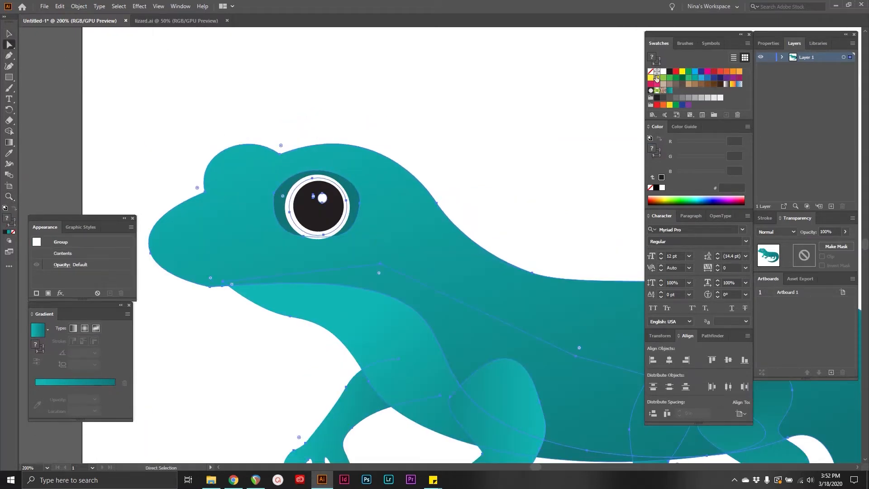
click(657, 77)
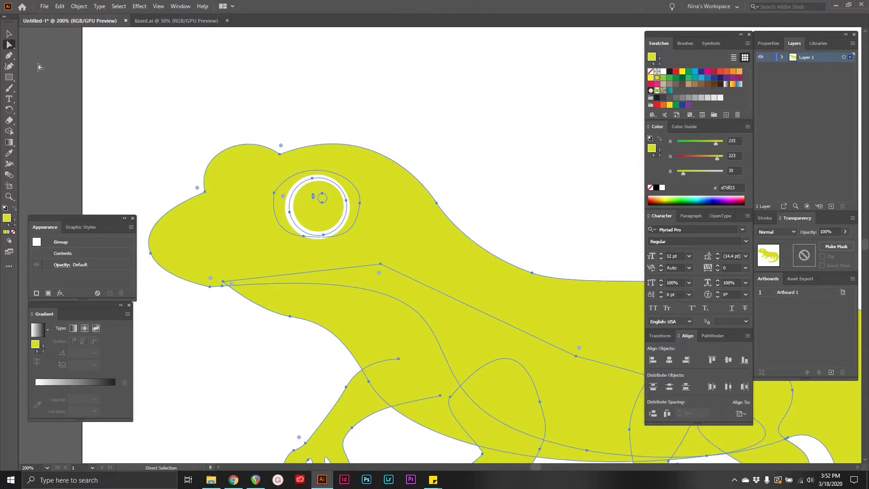
click(280, 154)
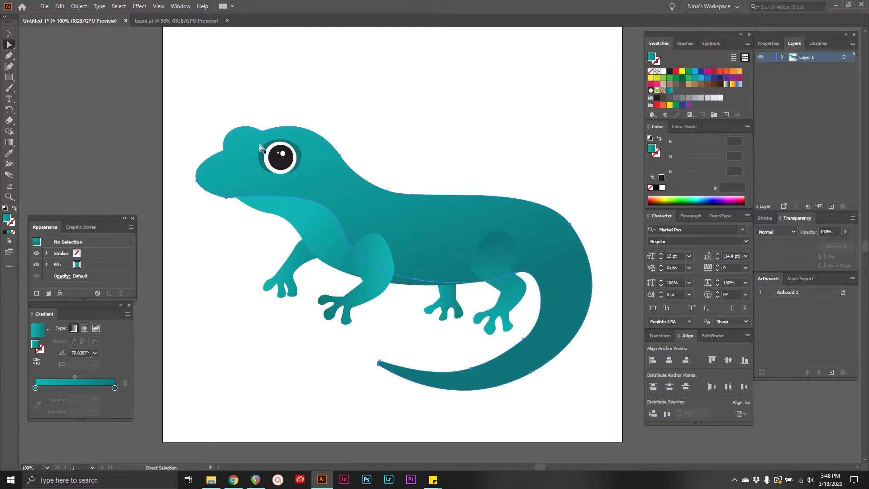
Try rounding all corners of the body path with the live corner widgets, and undo the rounding.
click(263, 125)
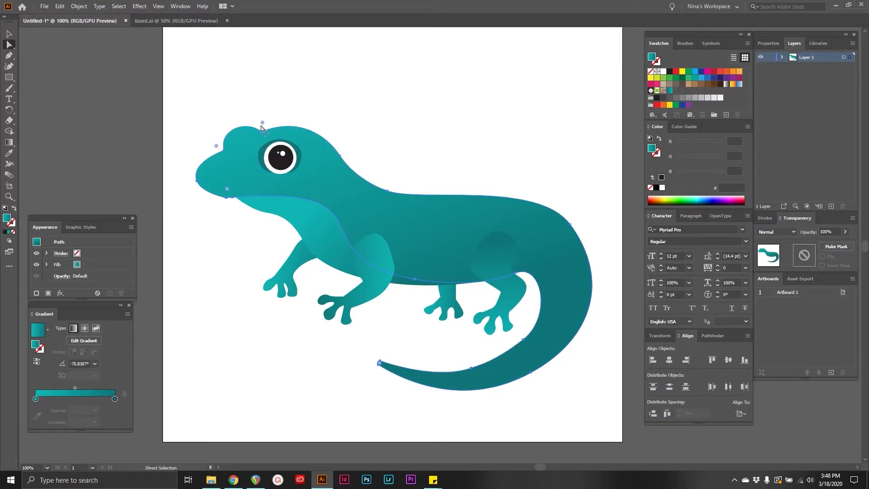
drag(266, 130, 267, 100)
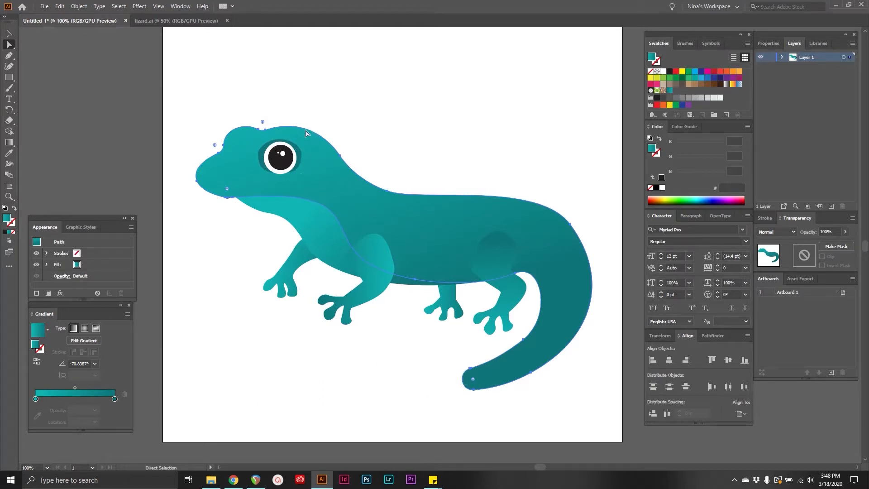
key(ctrl+z)
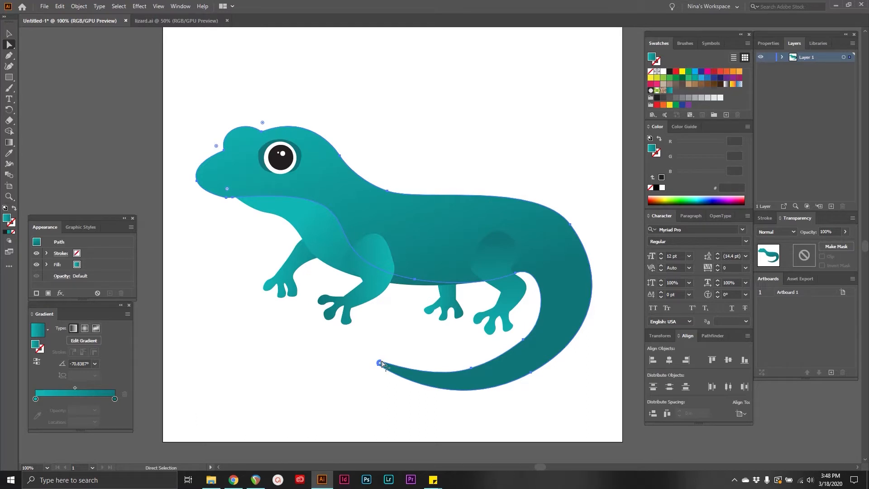
Round only the pointed tip of the lizard's tail by selecting its anchor points and using the live corner widget.
click(380, 363)
drag(365, 348, 395, 377)
drag(367, 348, 398, 385)
mouse_move(380, 364)
mouse_down()
mouse_move(457, 384)
mouse_move(379, 374)
mouse_up()
click(379, 374)
Turn a newly drawn square above the lizard into a circle with live corner rounding, and delete the shape.
key(m)
drag(381, 70, 413, 103)
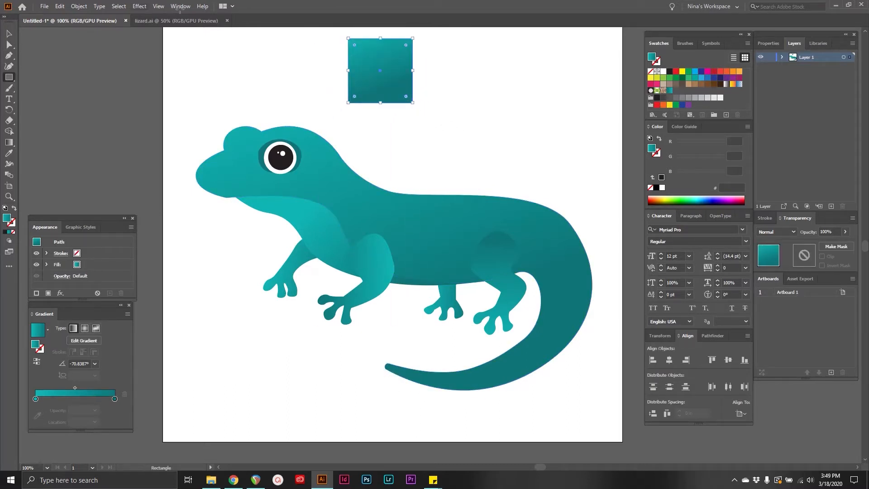
click(9, 44)
drag(355, 45, 475, 125)
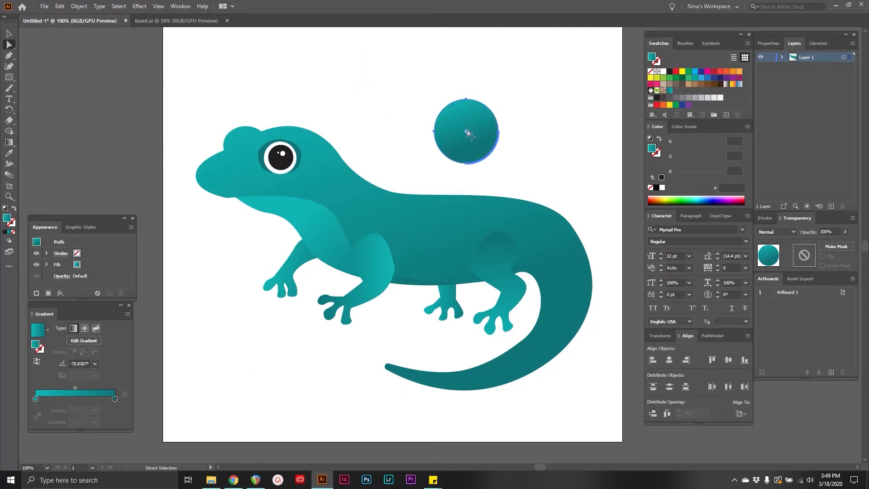
key(Delete)
Try rounding every corner of the lizard's body path to the maximum radius at once.
click(319, 137)
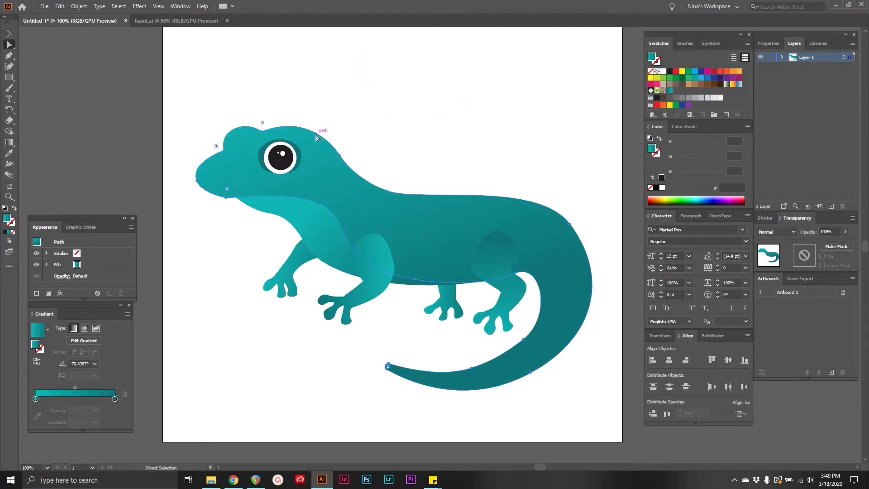
drag(262, 123, 263, 97)
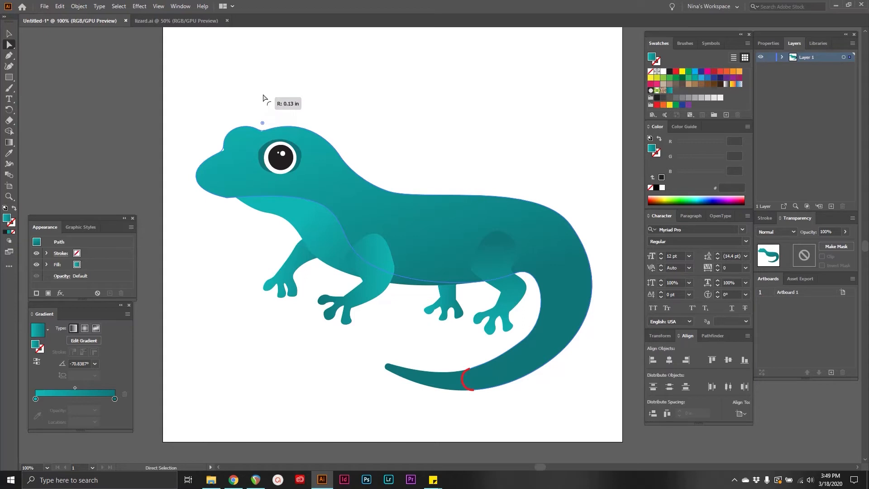
drag(263, 95, 260, 88)
drag(259, 88, 272, 136)
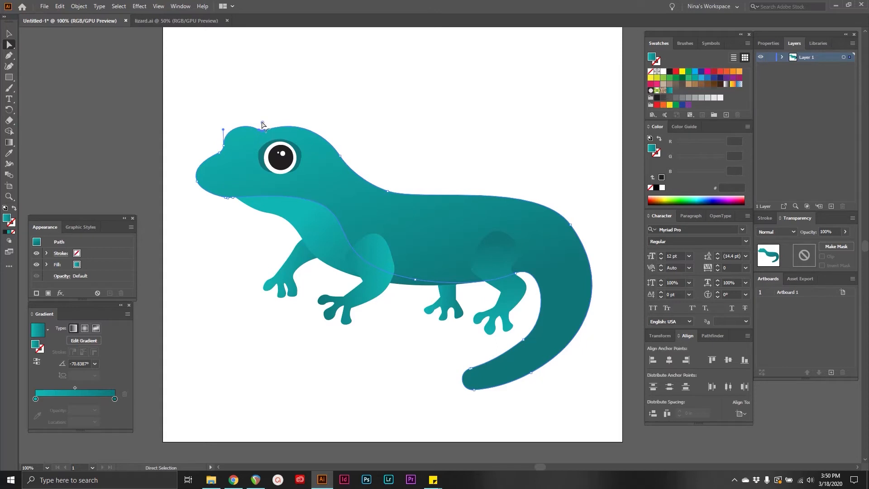
drag(262, 125, 270, 78)
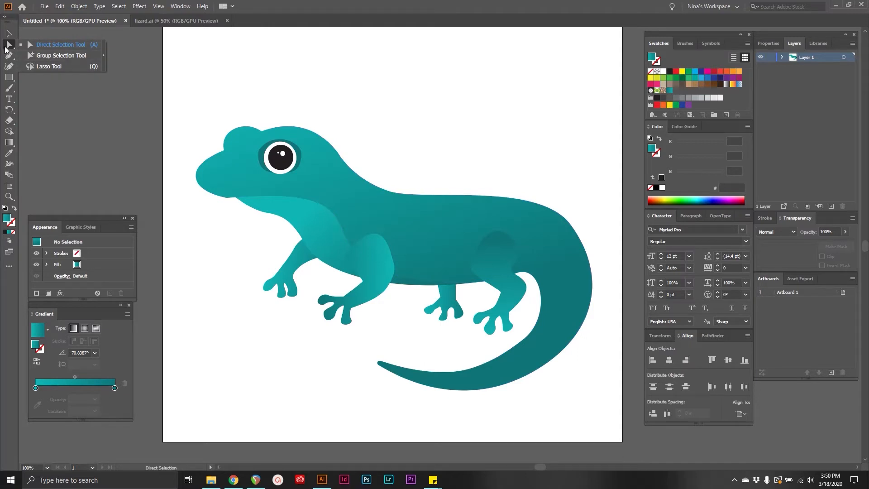
Activate the Group Selection tool, and select the entire lizard group with the Selection tool for comparison.
click(9, 47)
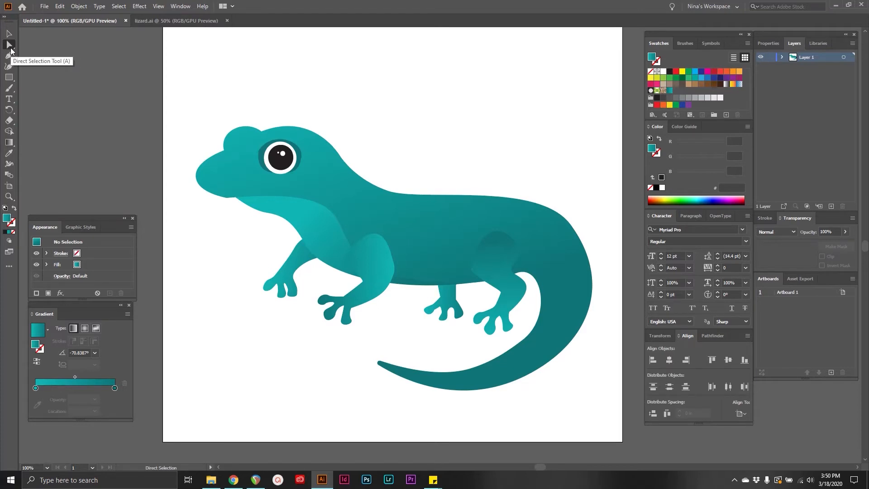
click(11, 49)
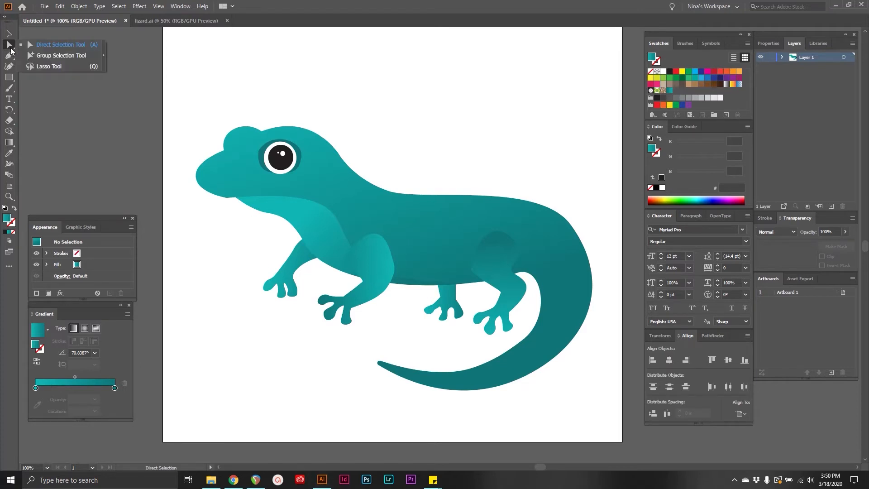
click(58, 56)
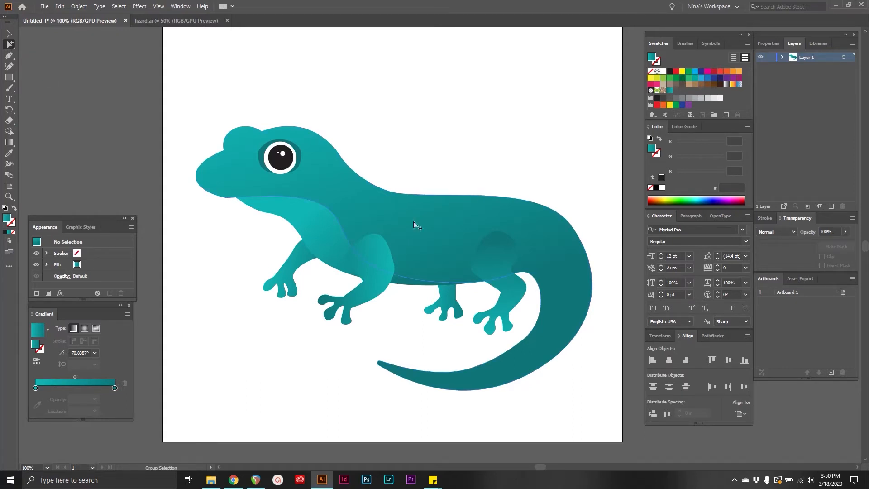
key(v)
click(414, 224)
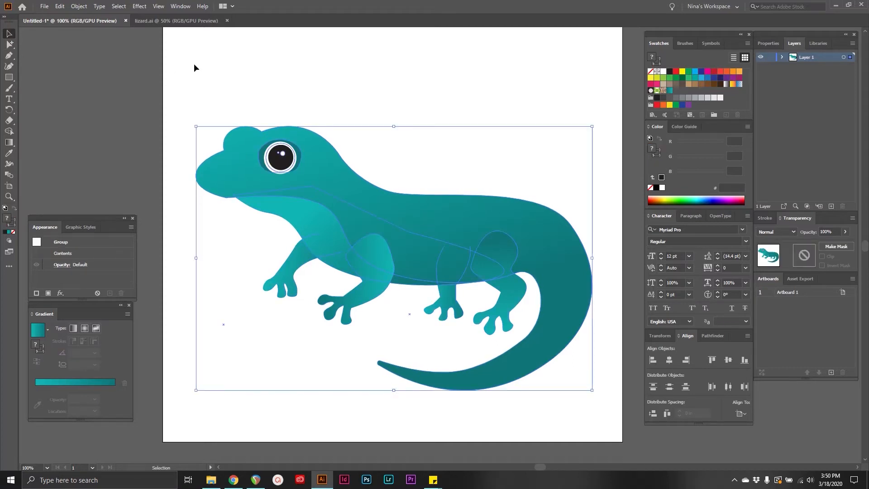
Try moving only the body path up out of the lizard with the Group Selection tool, and undo the move.
click(194, 65)
click(9, 44)
click(385, 212)
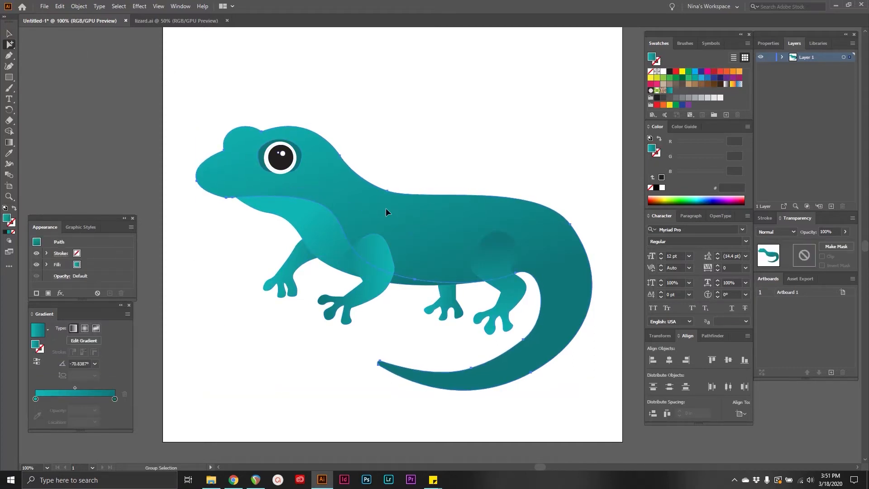
drag(405, 221, 421, 175)
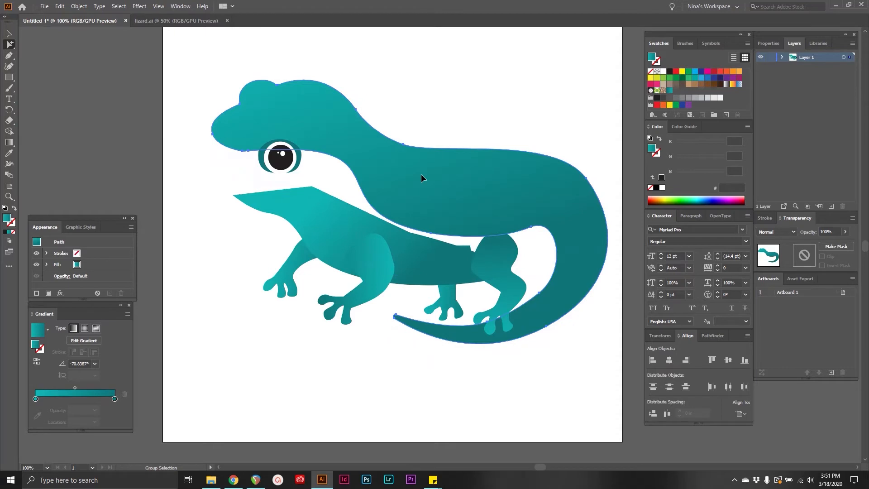
key(ctrl+z)
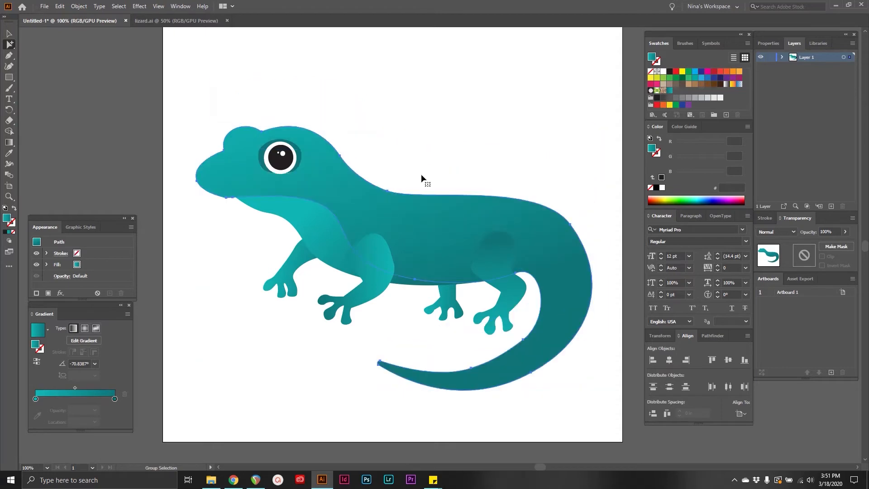
Group the eye together with all the other lizard parts.
click(410, 143)
click(9, 34)
click(284, 158)
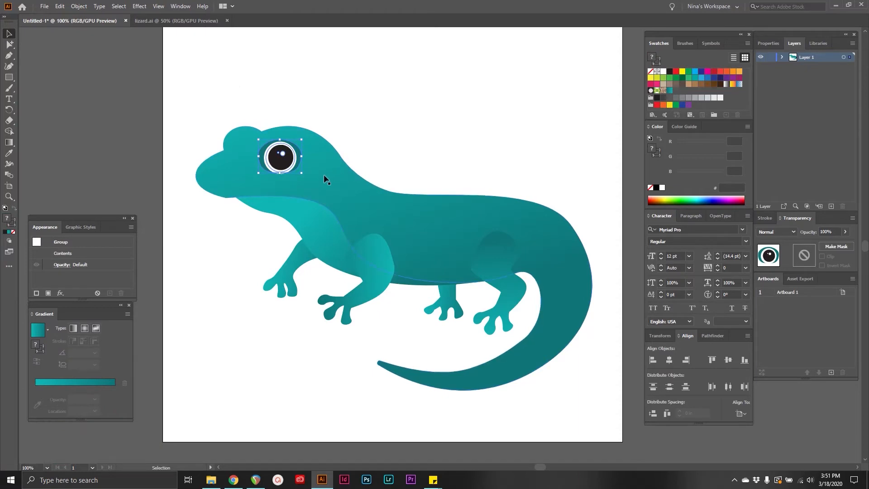
drag(210, 78, 578, 416)
key(ctrl+g)
click(421, 147)
Try shifting the body path slightly inside the combined group with the Group Selection tool, undoing each move.
click(10, 45)
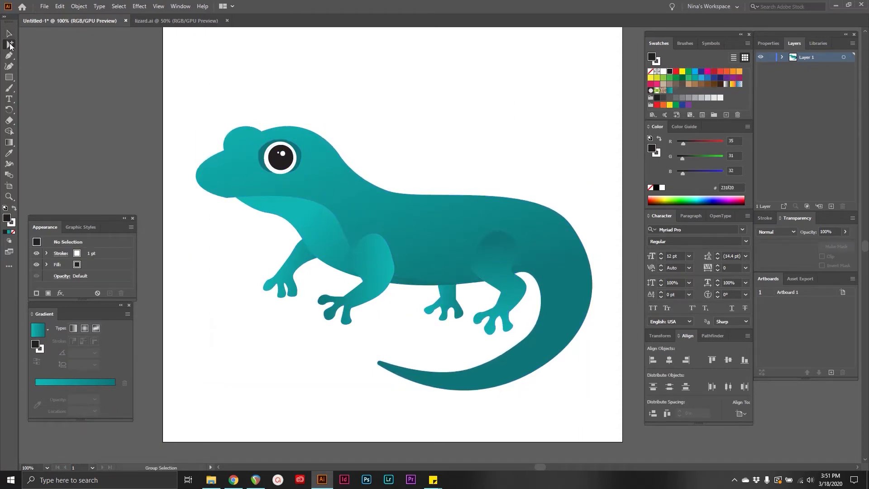
click(340, 189)
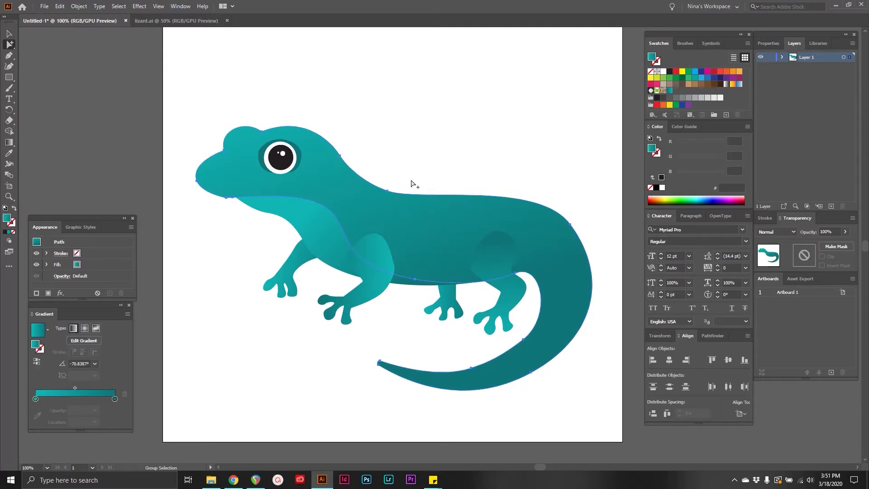
mouse_move(377, 202)
mouse_down()
mouse_move(382, 188)
mouse_move(363, 194)
mouse_up()
key(ctrl+z)
drag(340, 156, 338, 150)
key(ctrl+z)
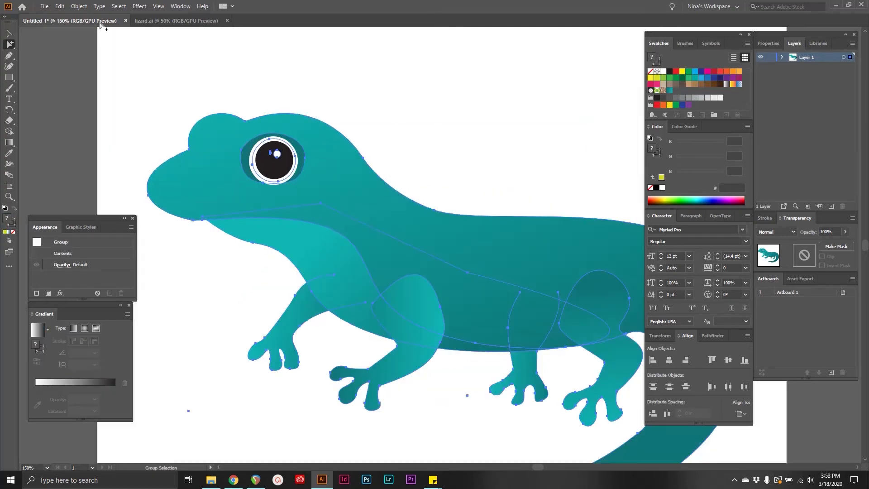
Select the eye's dark teal surround and its black pupil individually with the Direct Selection tool.
drag(4, 49, 28, 43)
click(305, 85)
click(269, 168)
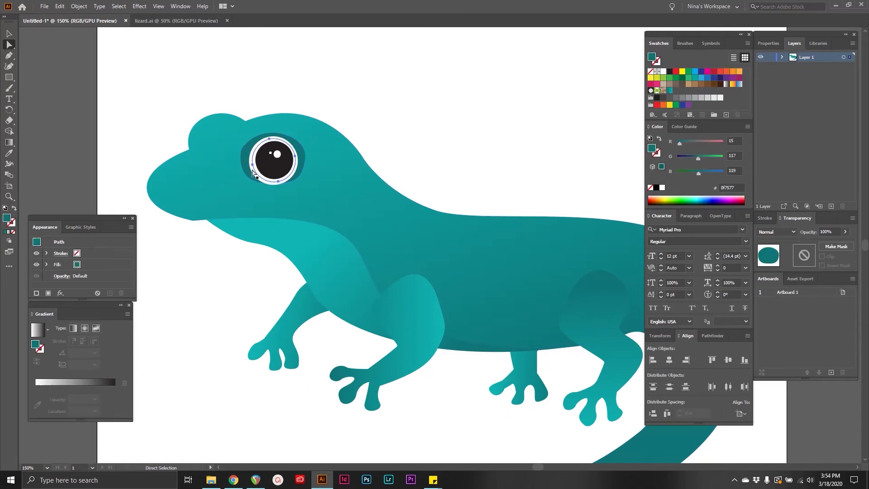
click(303, 163)
click(269, 171)
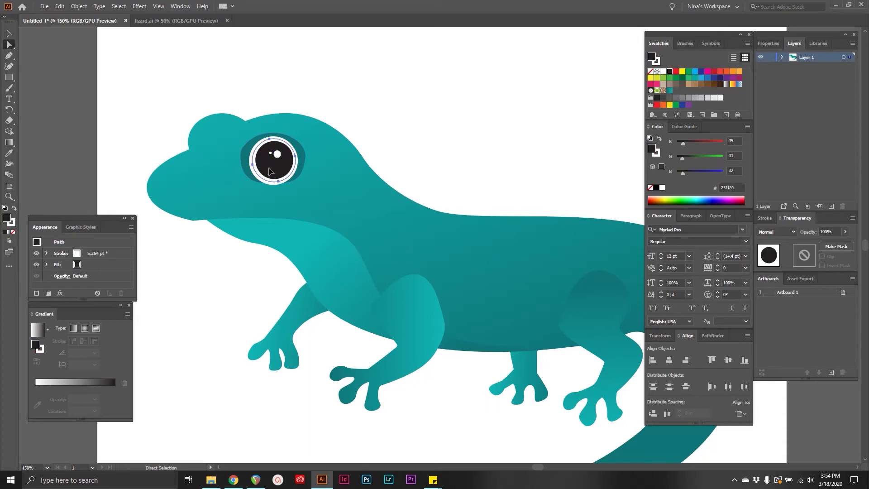
Clear the selection and select the eye's black pupil with the Group Selection tool.
click(7, 49)
click(42, 54)
click(227, 81)
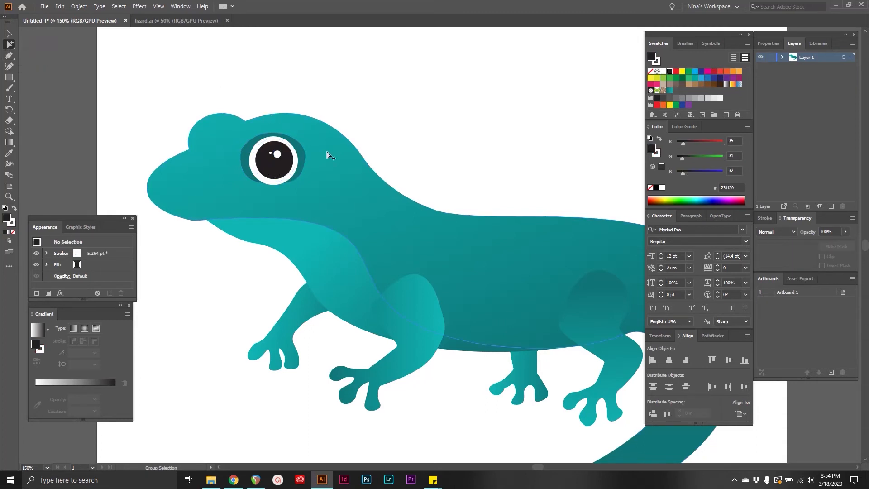
click(281, 181)
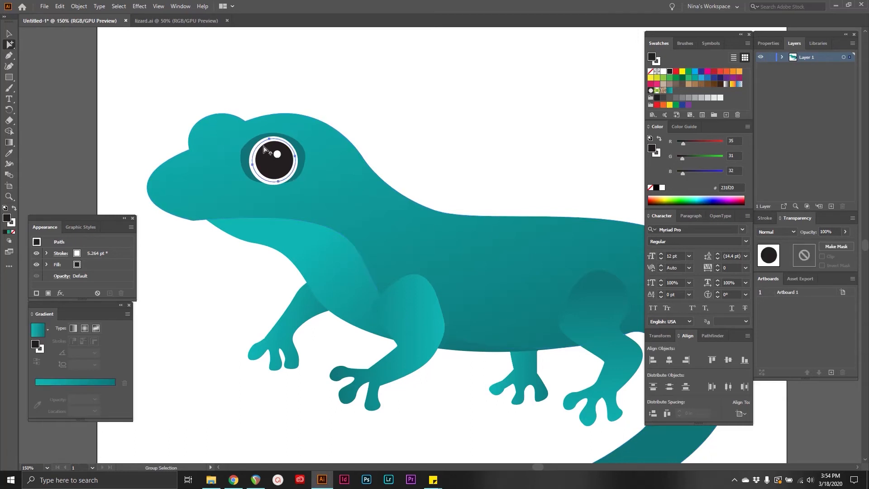
Extend the pupil selection to the whole grouped lizard with the Group Selection tool, and clear it with the Direct Selection tool active.
click(282, 172)
drag(283, 172, 383, 118)
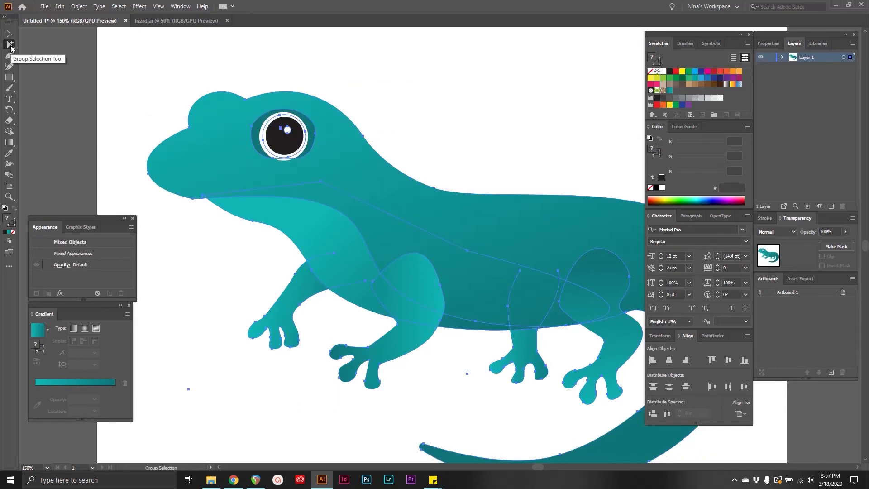
click(10, 44)
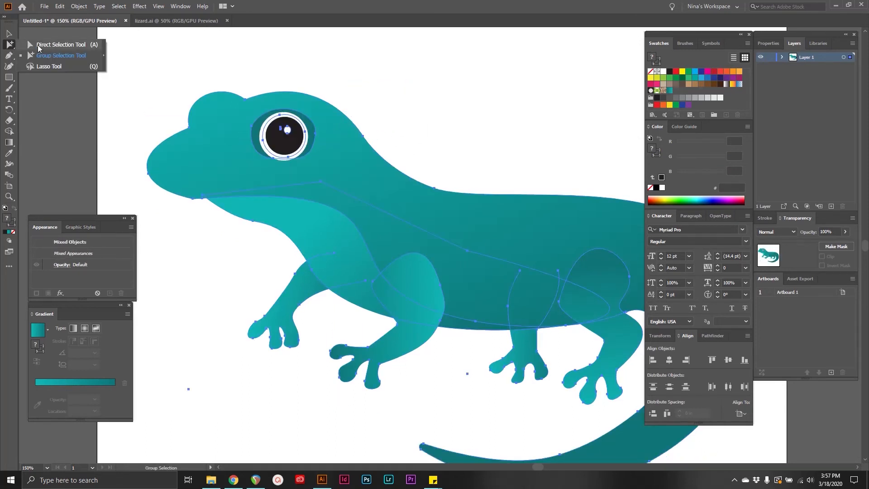
click(38, 45)
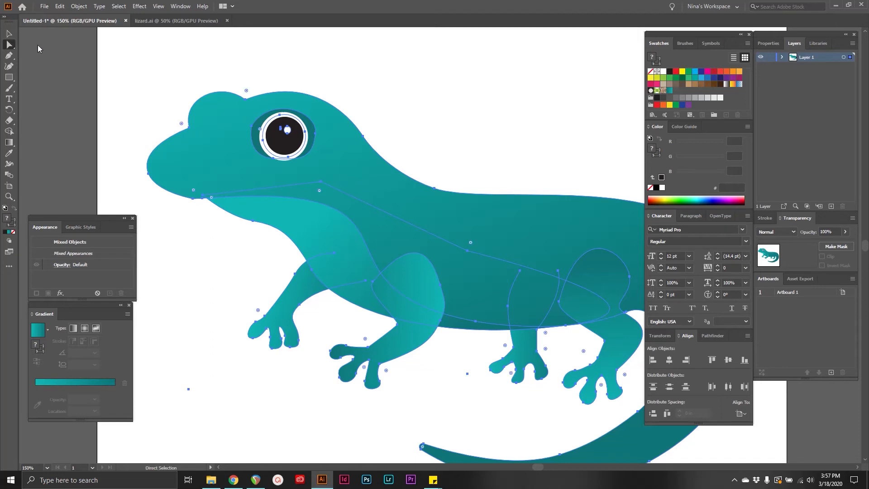
click(311, 69)
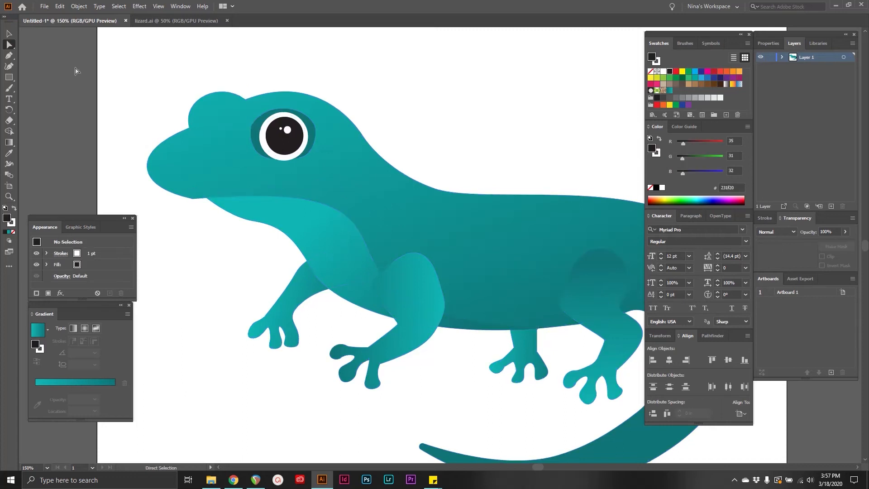
drag(10, 44, 38, 59)
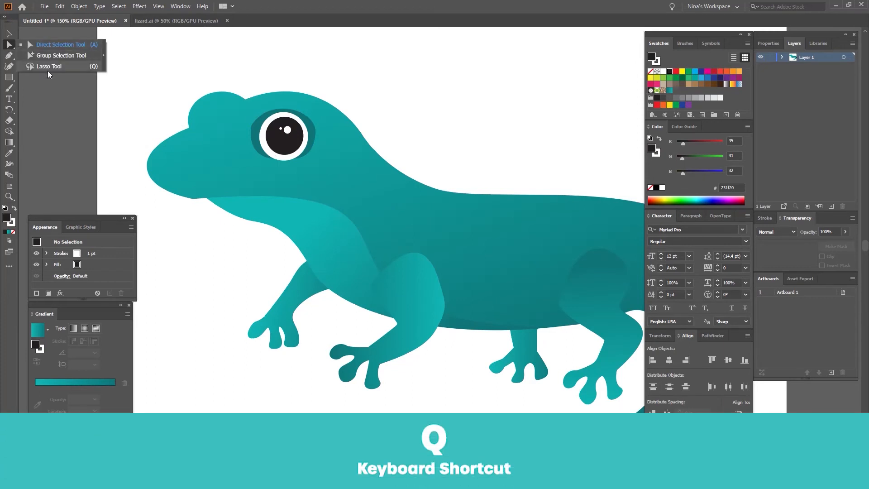
drag(57, 70, 58, 71)
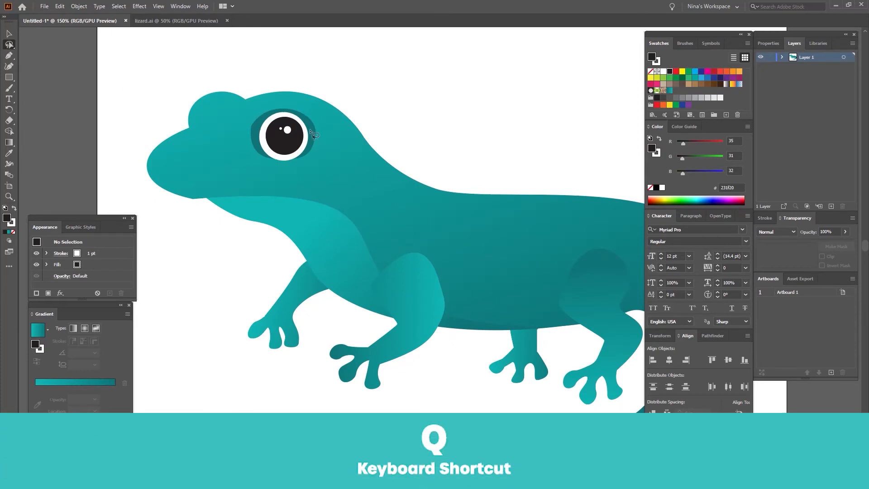
click(9, 34)
drag(159, 72, 240, 77)
click(26, 66)
Select the lizard's body path and individual anchor points along its brow and nape with the Direct Selection tool.
click(9, 44)
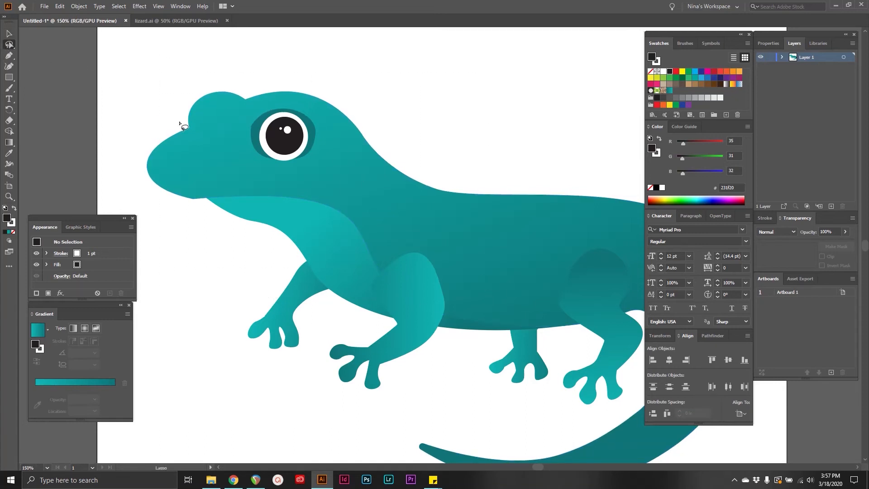
click(245, 172)
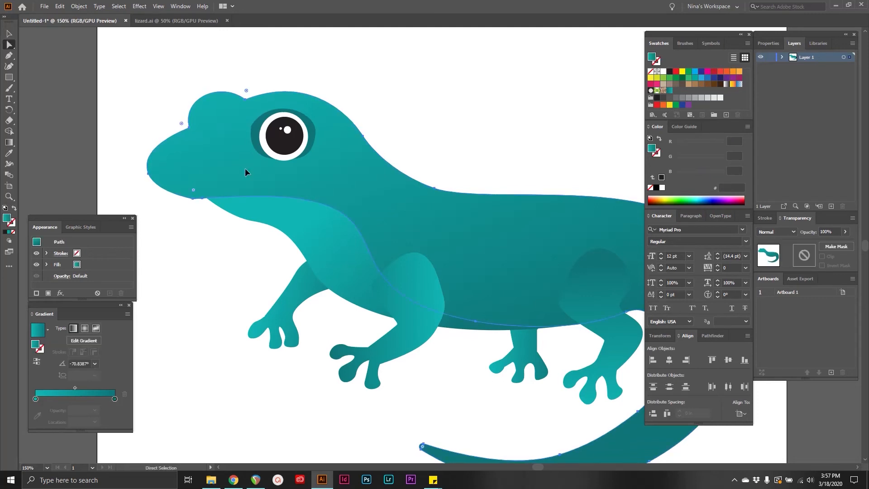
click(244, 99)
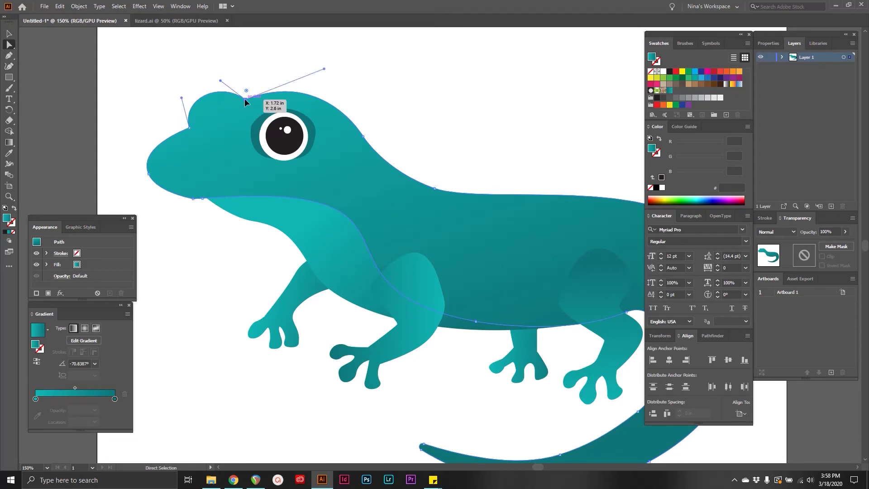
shift+click(363, 137)
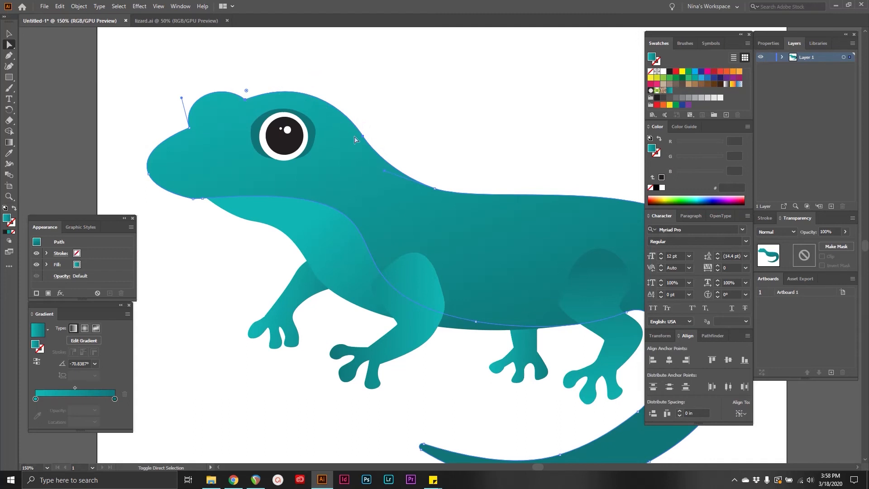
click(189, 128)
Loop around the top of the head and the eye with the Lasso tool to select the eye's anchor points.
click(10, 44)
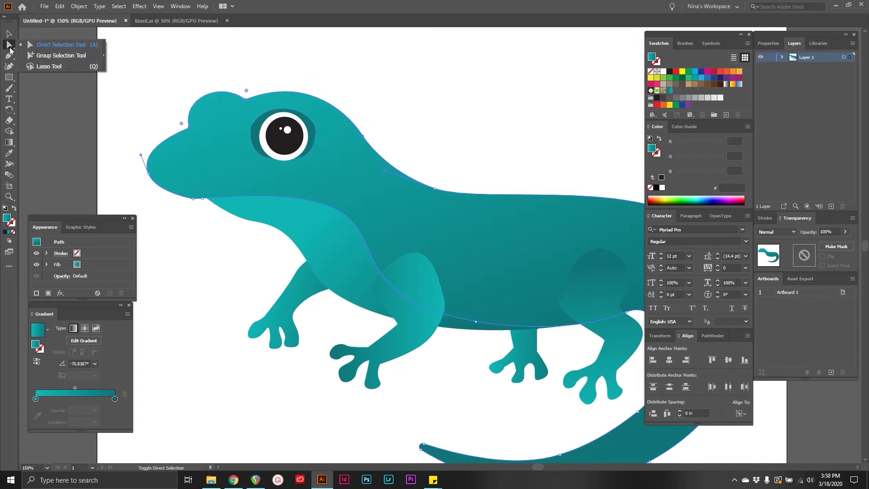
click(34, 67)
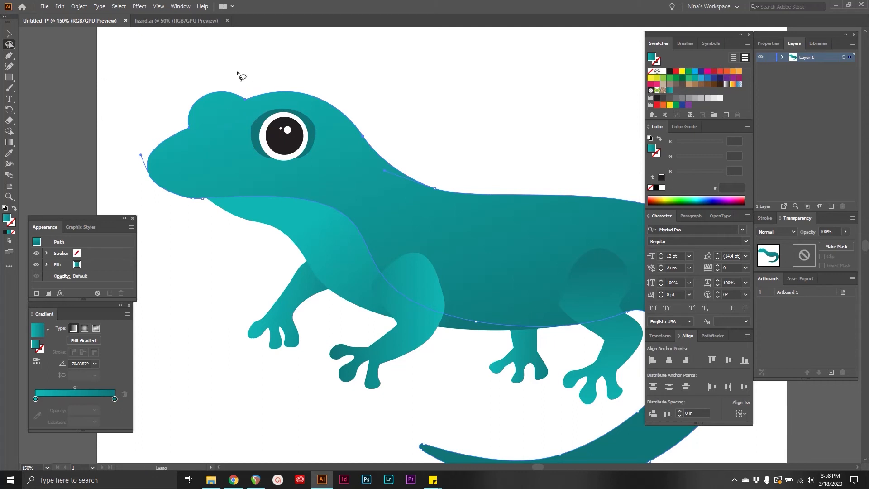
mouse_move(185, 83)
mouse_down()
mouse_move(180, 144)
mouse_move(285, 175)
mouse_move(335, 179)
mouse_move(384, 168)
mouse_move(390, 140)
mouse_move(364, 91)
mouse_move(239, 75)
mouse_move(186, 83)
mouse_up()
mouse_move(237, 73)
mouse_down()
mouse_move(230, 96)
mouse_move(249, 136)
mouse_move(302, 132)
mouse_move(304, 91)
mouse_move(240, 73)
mouse_up()
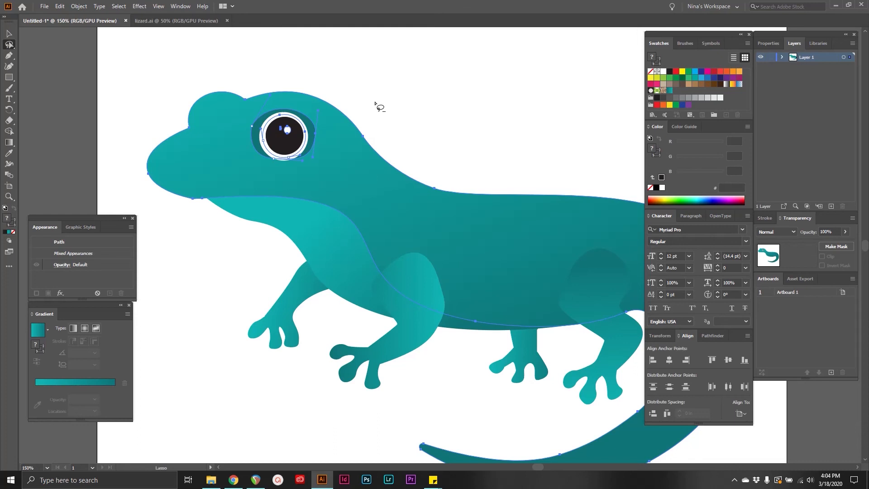
mouse_move(251, 68)
mouse_down()
mouse_move(226, 159)
mouse_move(339, 137)
mouse_move(355, 78)
mouse_move(346, 86)
mouse_up()
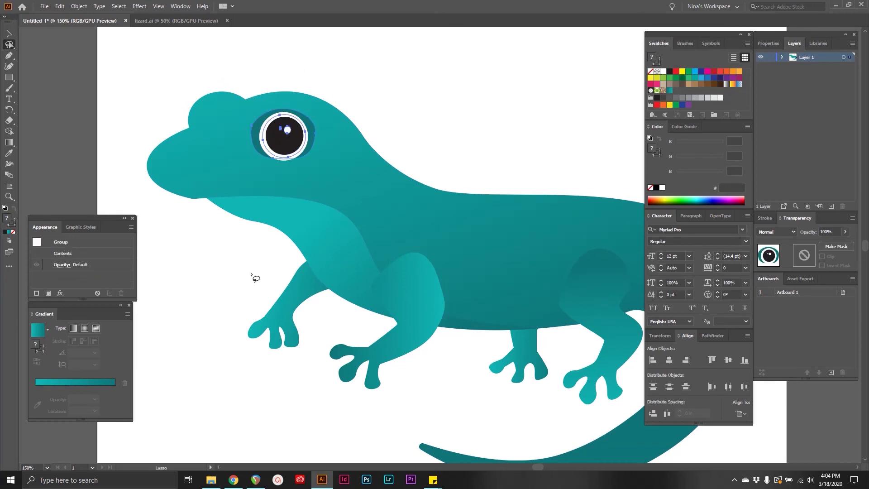
Add anchor points of the front leg, belly and lower jaw to the eye selection with the Lasso tool.
mouse_move(243, 314)
mouse_down()
mouse_move(246, 348)
mouse_move(297, 314)
mouse_move(265, 303)
mouse_move(236, 313)
mouse_up()
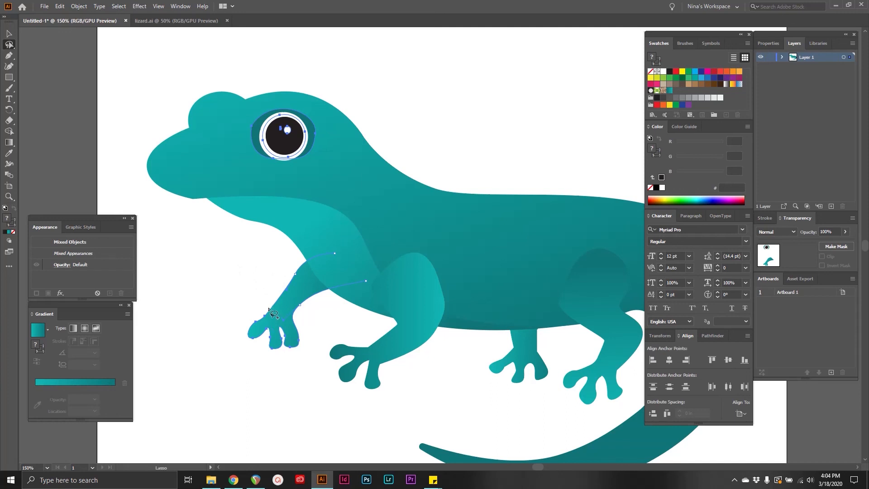
mouse_move(266, 300)
mouse_down()
mouse_move(272, 319)
mouse_move(263, 324)
mouse_move(261, 304)
mouse_up()
mouse_move(172, 206)
mouse_down()
mouse_move(217, 227)
mouse_move(143, 196)
mouse_up()
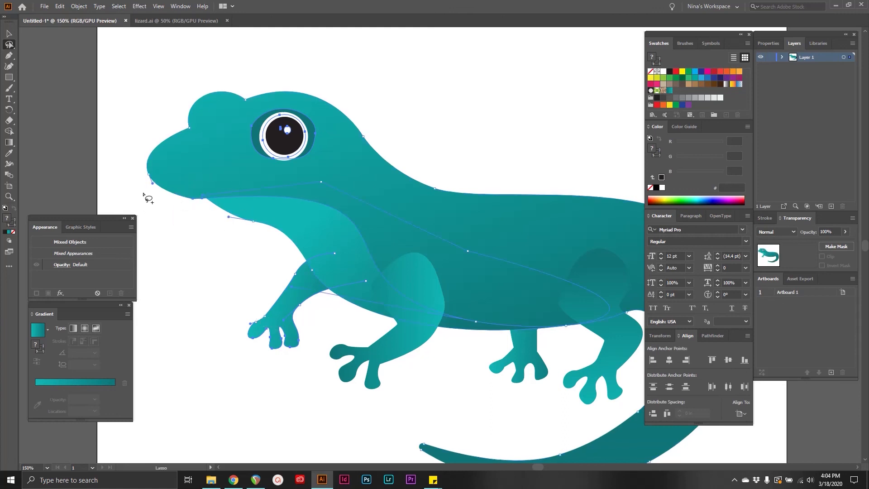